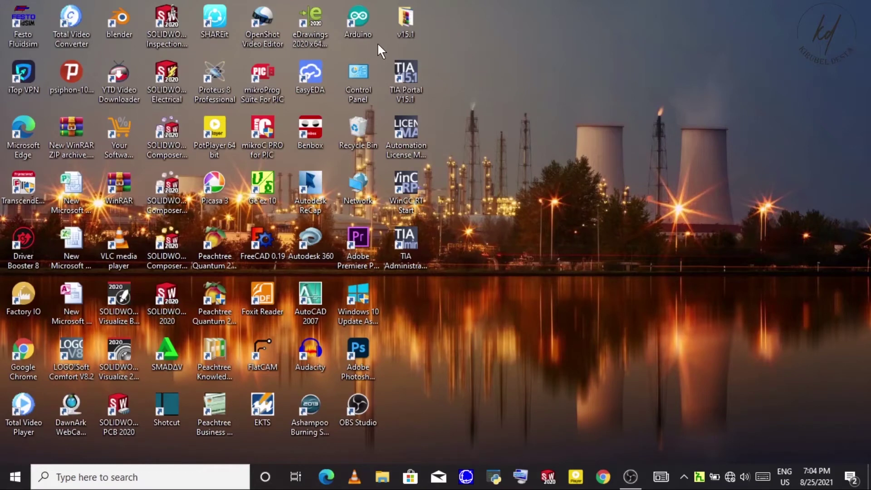
# - Refresh the desktop and clear the selection of the TIA and WinCC shortcuts
pyautogui.moveTo(379, 43); pyautogui.dragTo(431, 284)
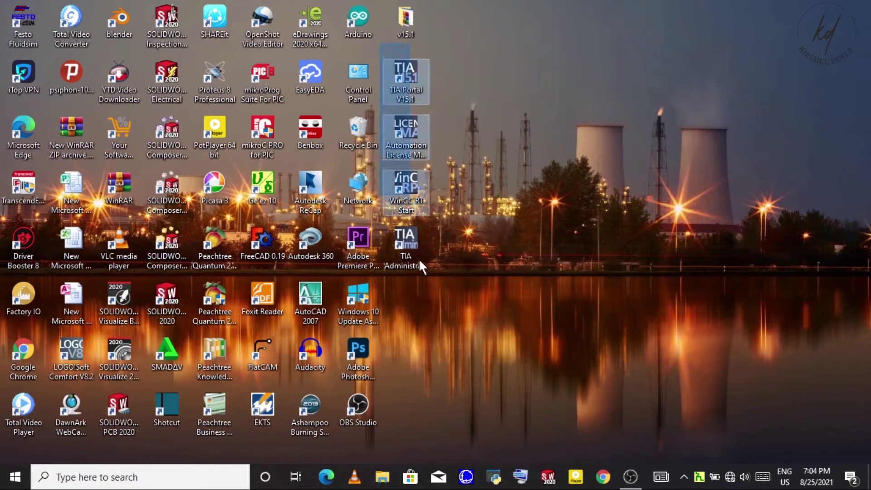
pyautogui.click(525, 264)
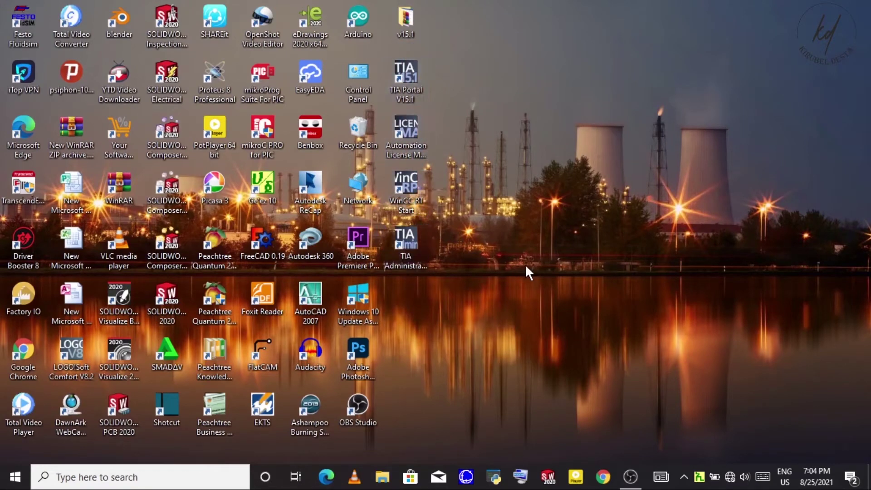
pyautogui.rightClick(520, 203)
pyautogui.click(548, 241)
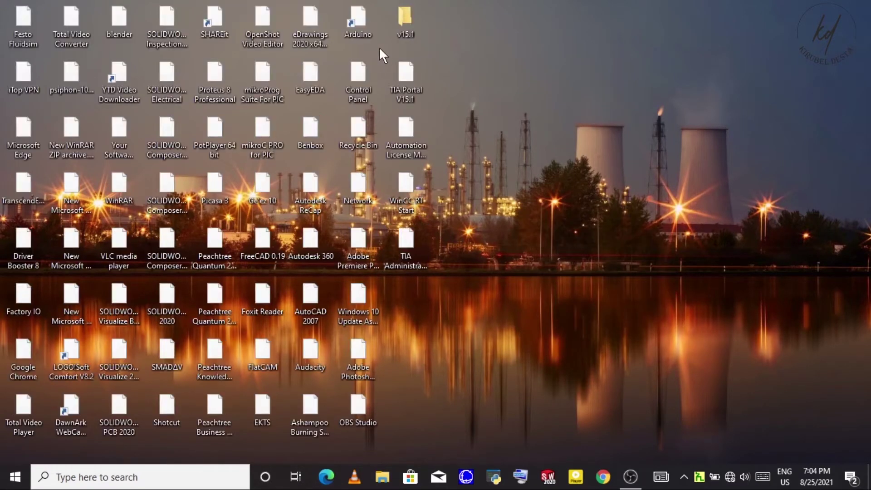
pyautogui.moveTo(379, 47); pyautogui.dragTo(426, 273)
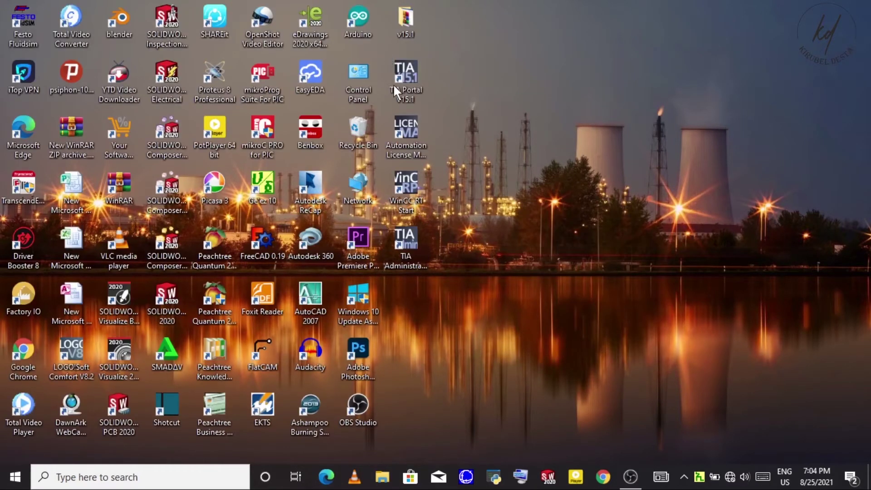
pyautogui.click(493, 252)
# - Go into v15.1 and the nested SIMATIC_S7PLCSIM_V15_1 folders and run the setup executable
pyautogui.doubleClick(410, 23)
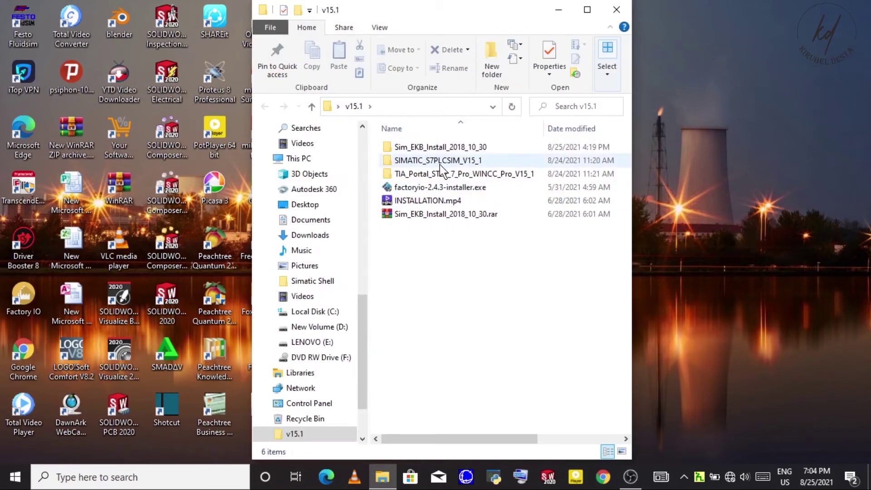
pyautogui.doubleClick(440, 162)
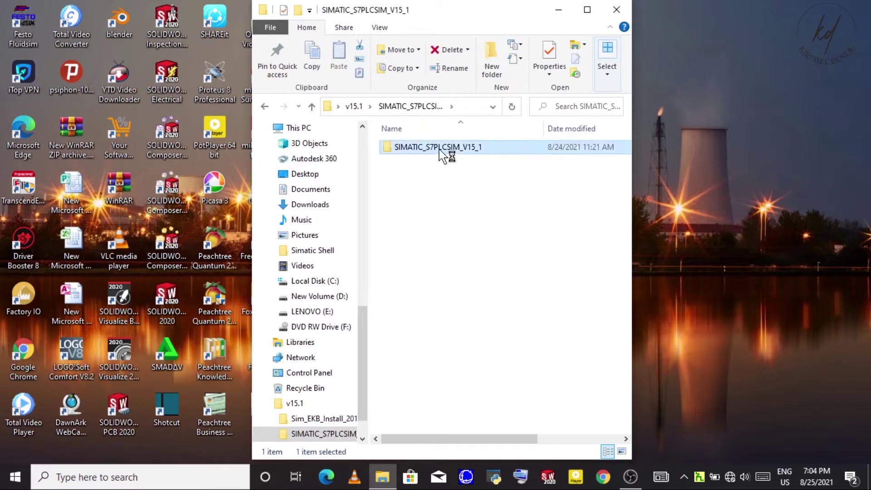
pyautogui.doubleClick(444, 151)
pyautogui.doubleClick(470, 149)
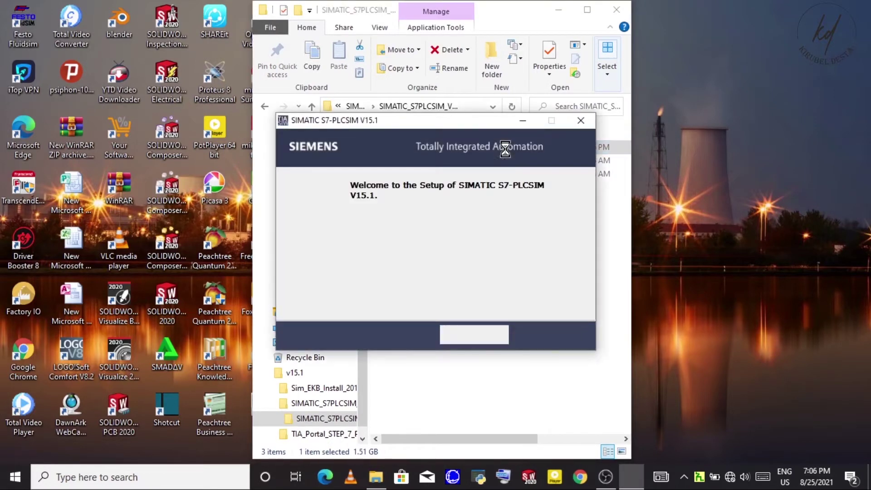
# - Minimize File Explorer and get past the welcome page with English as the setup language
pyautogui.click(560, 12)
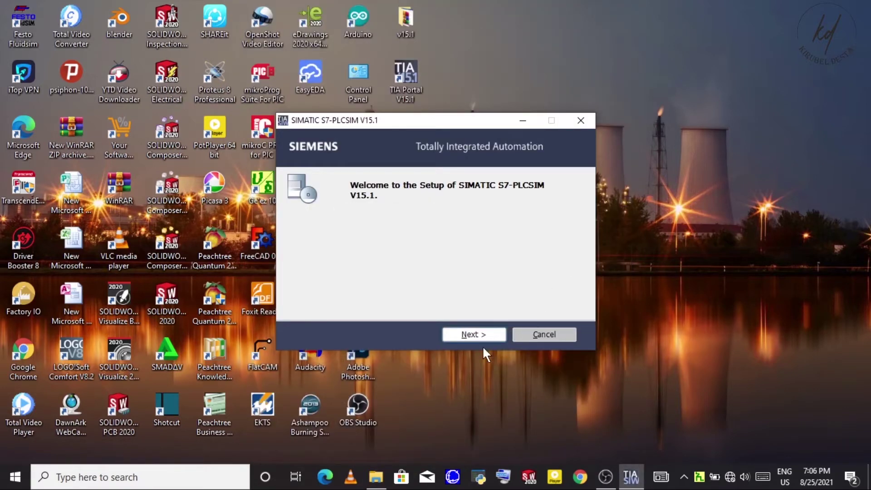
pyautogui.click(475, 336)
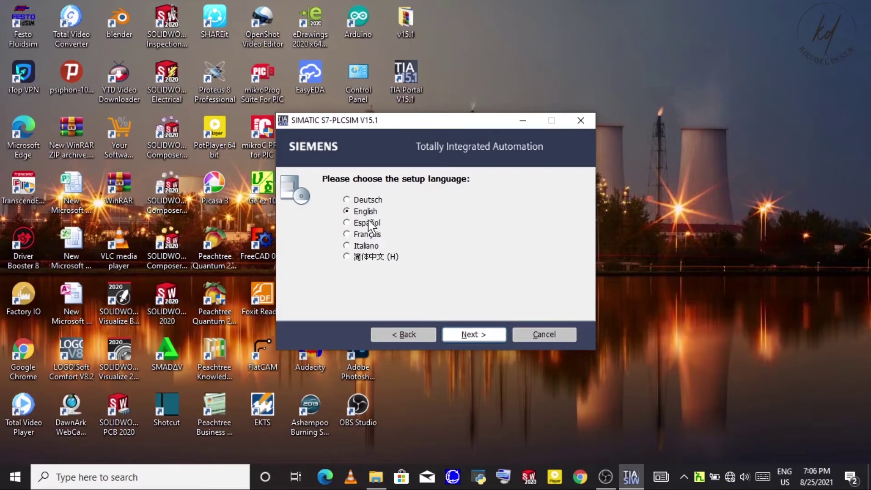
pyautogui.click(463, 333)
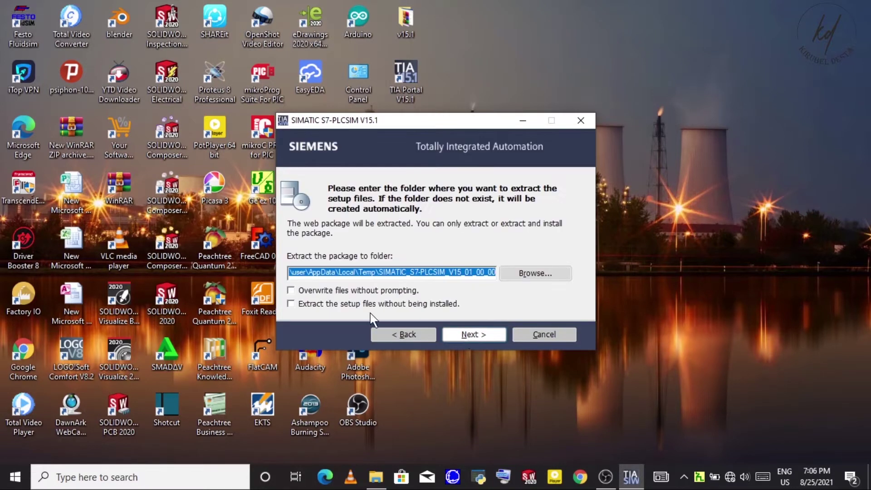
# - Enable 'Overwrite files without prompting' and begin extracting the setup package
pyautogui.click(292, 291)
pyautogui.click(293, 290)
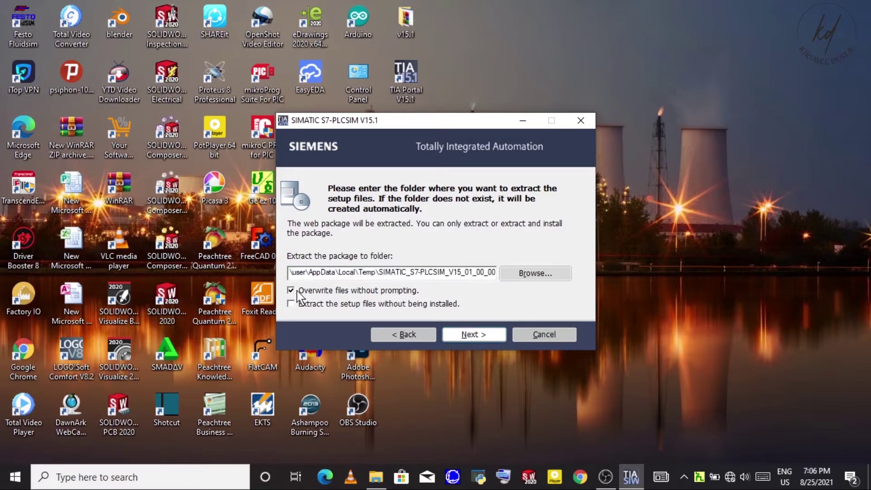
pyautogui.click(470, 338)
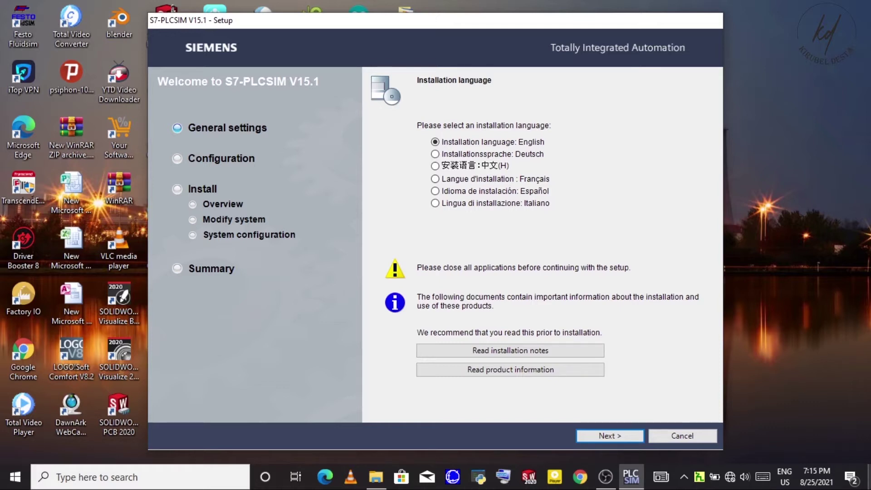
# - Keep English for installation and product languages and accept the Typical feature set
pyautogui.press('Return')
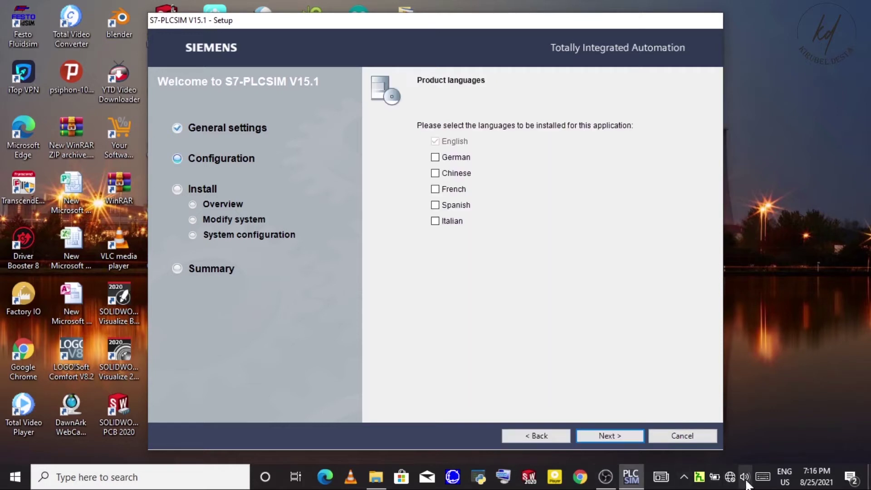
pyautogui.click(601, 437)
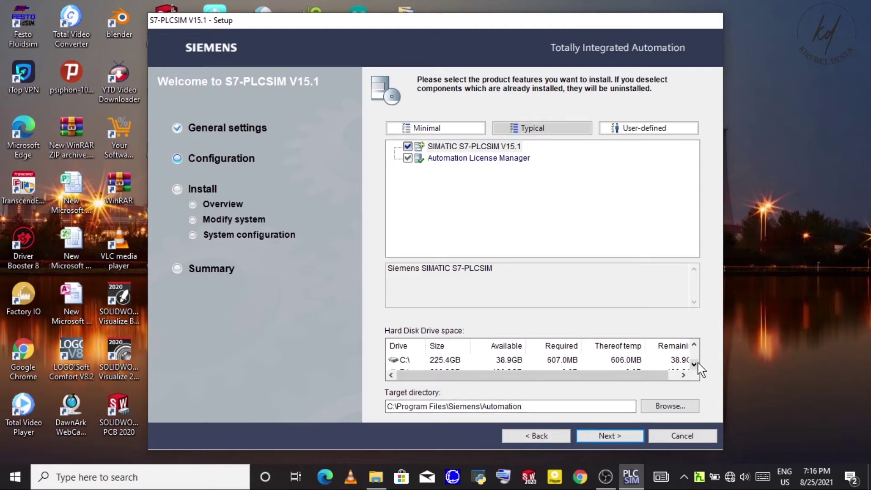
pyautogui.click(619, 442)
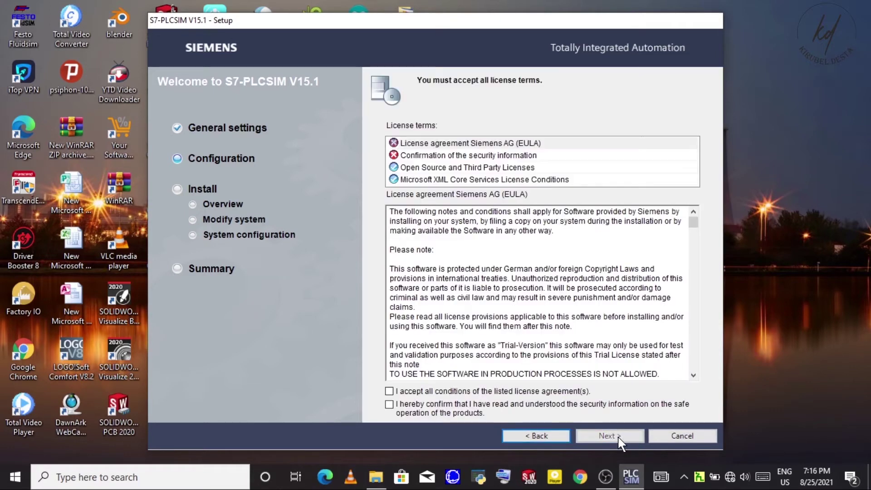
# - Accept the license agreements and confirm reading the security information
pyautogui.click(390, 391)
pyautogui.click(390, 404)
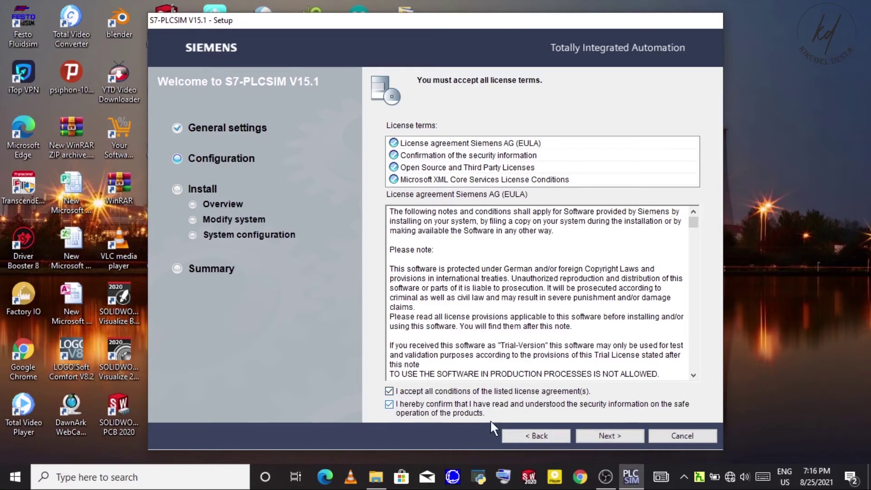
pyautogui.click(600, 434)
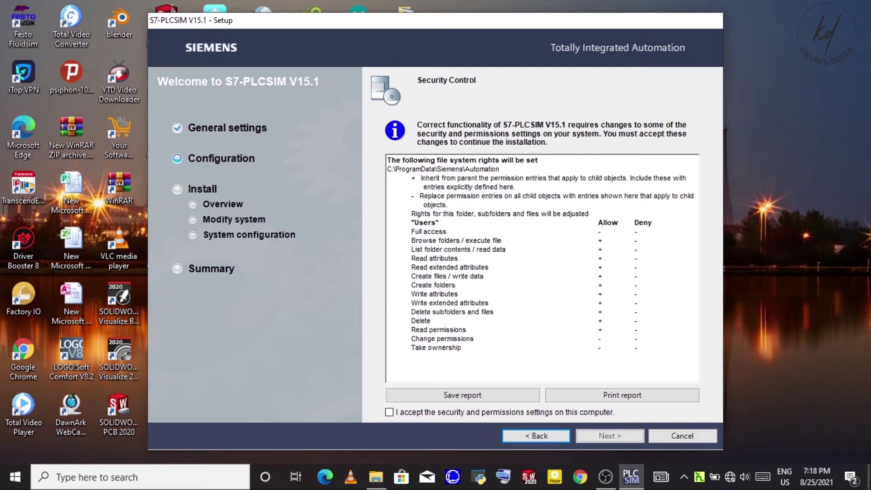
# - Accept the security and permissions settings and start installing S7-PLCSIM V15.1
pyautogui.click(390, 412)
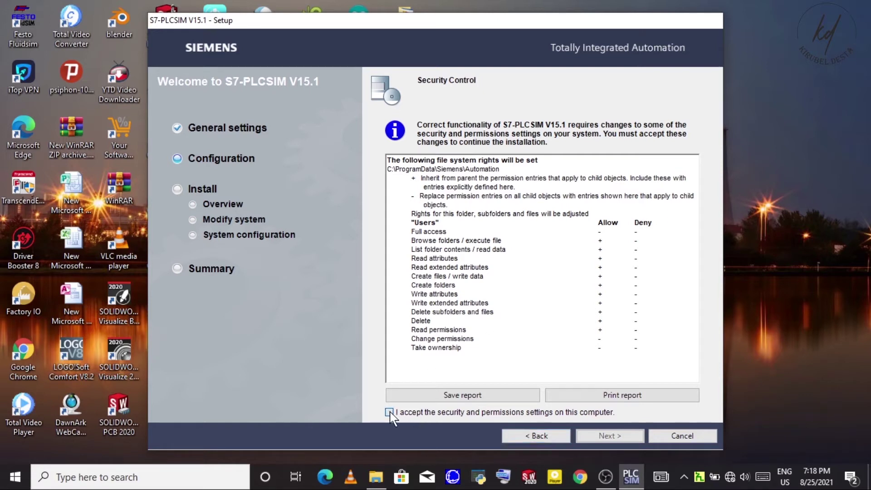
pyautogui.click(597, 440)
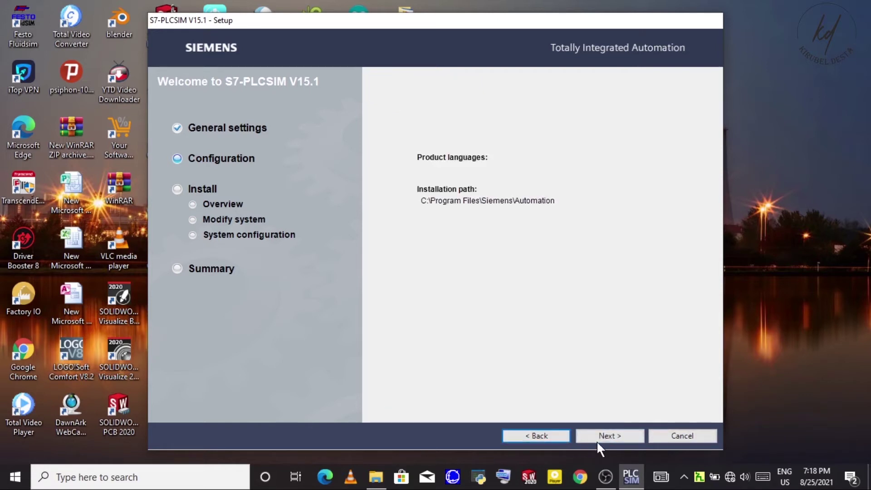
pyautogui.click(603, 437)
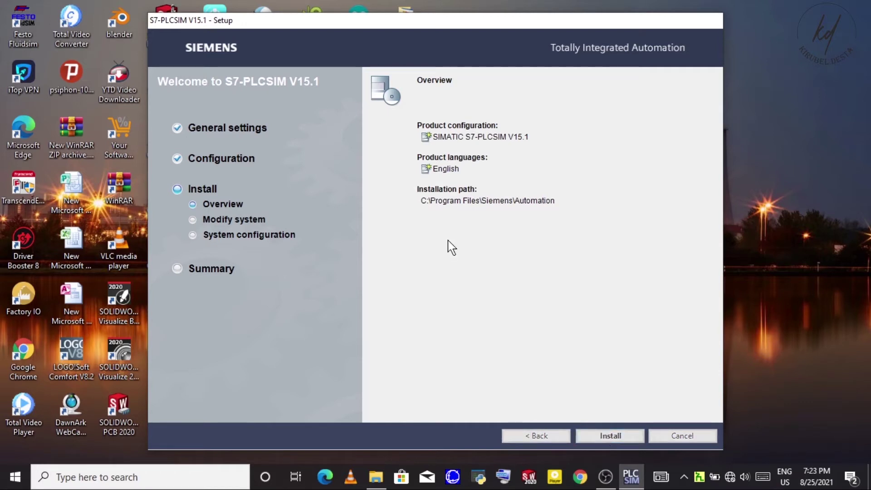